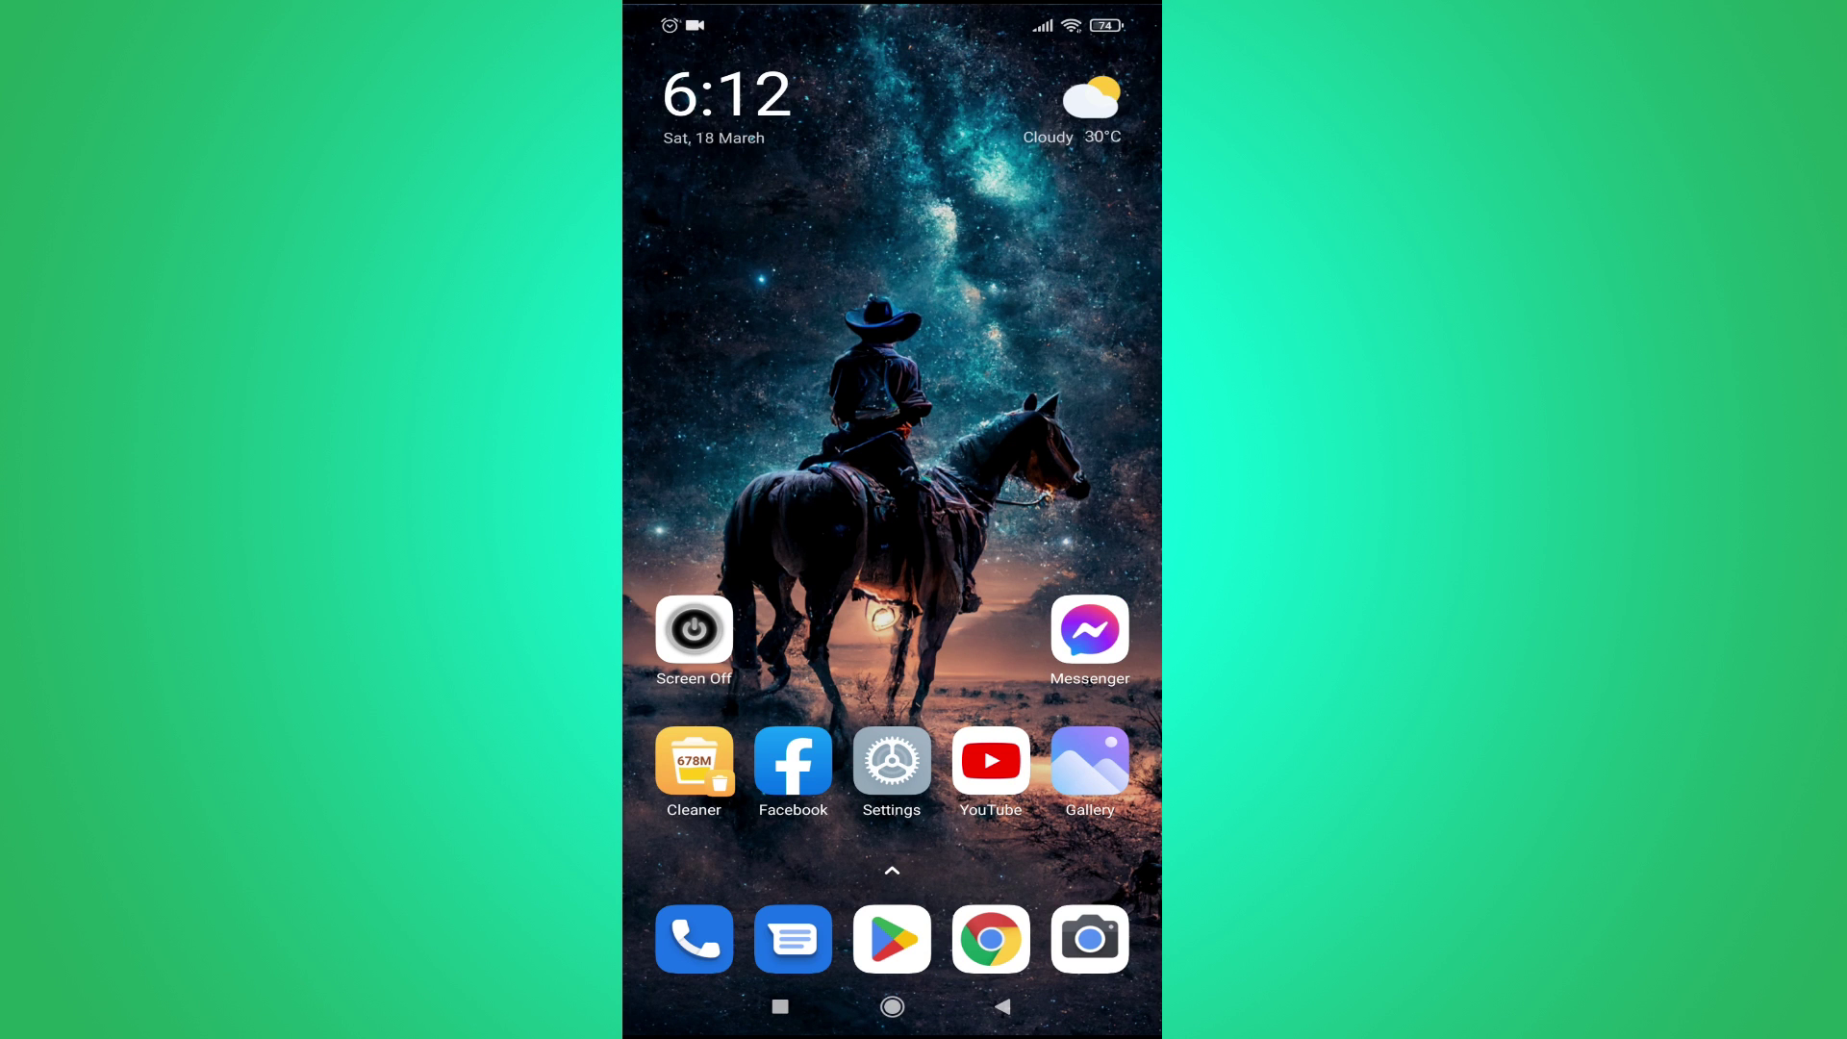
Launch Messenger from the home screen and open the contact's chat conversation
{"action": "left_click", "coordinate": [1090, 629]}
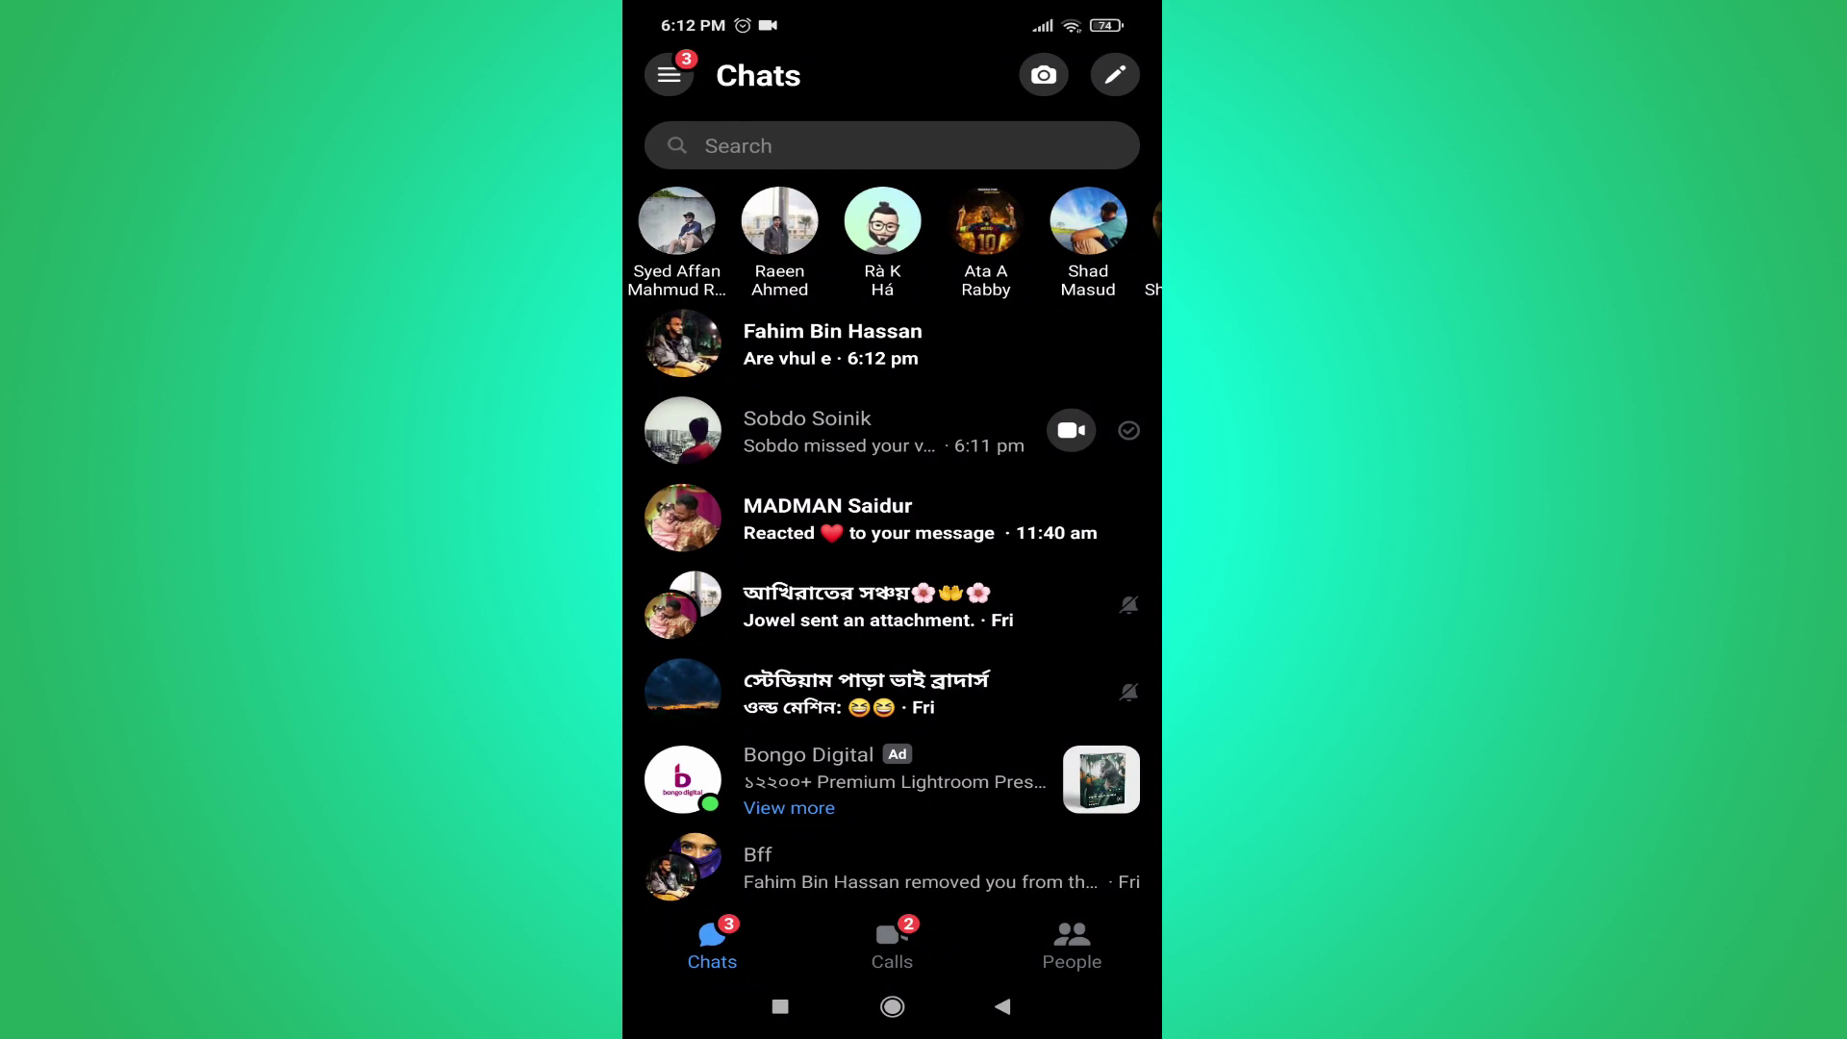
{"action": "left_click", "coordinate": [866, 431]}
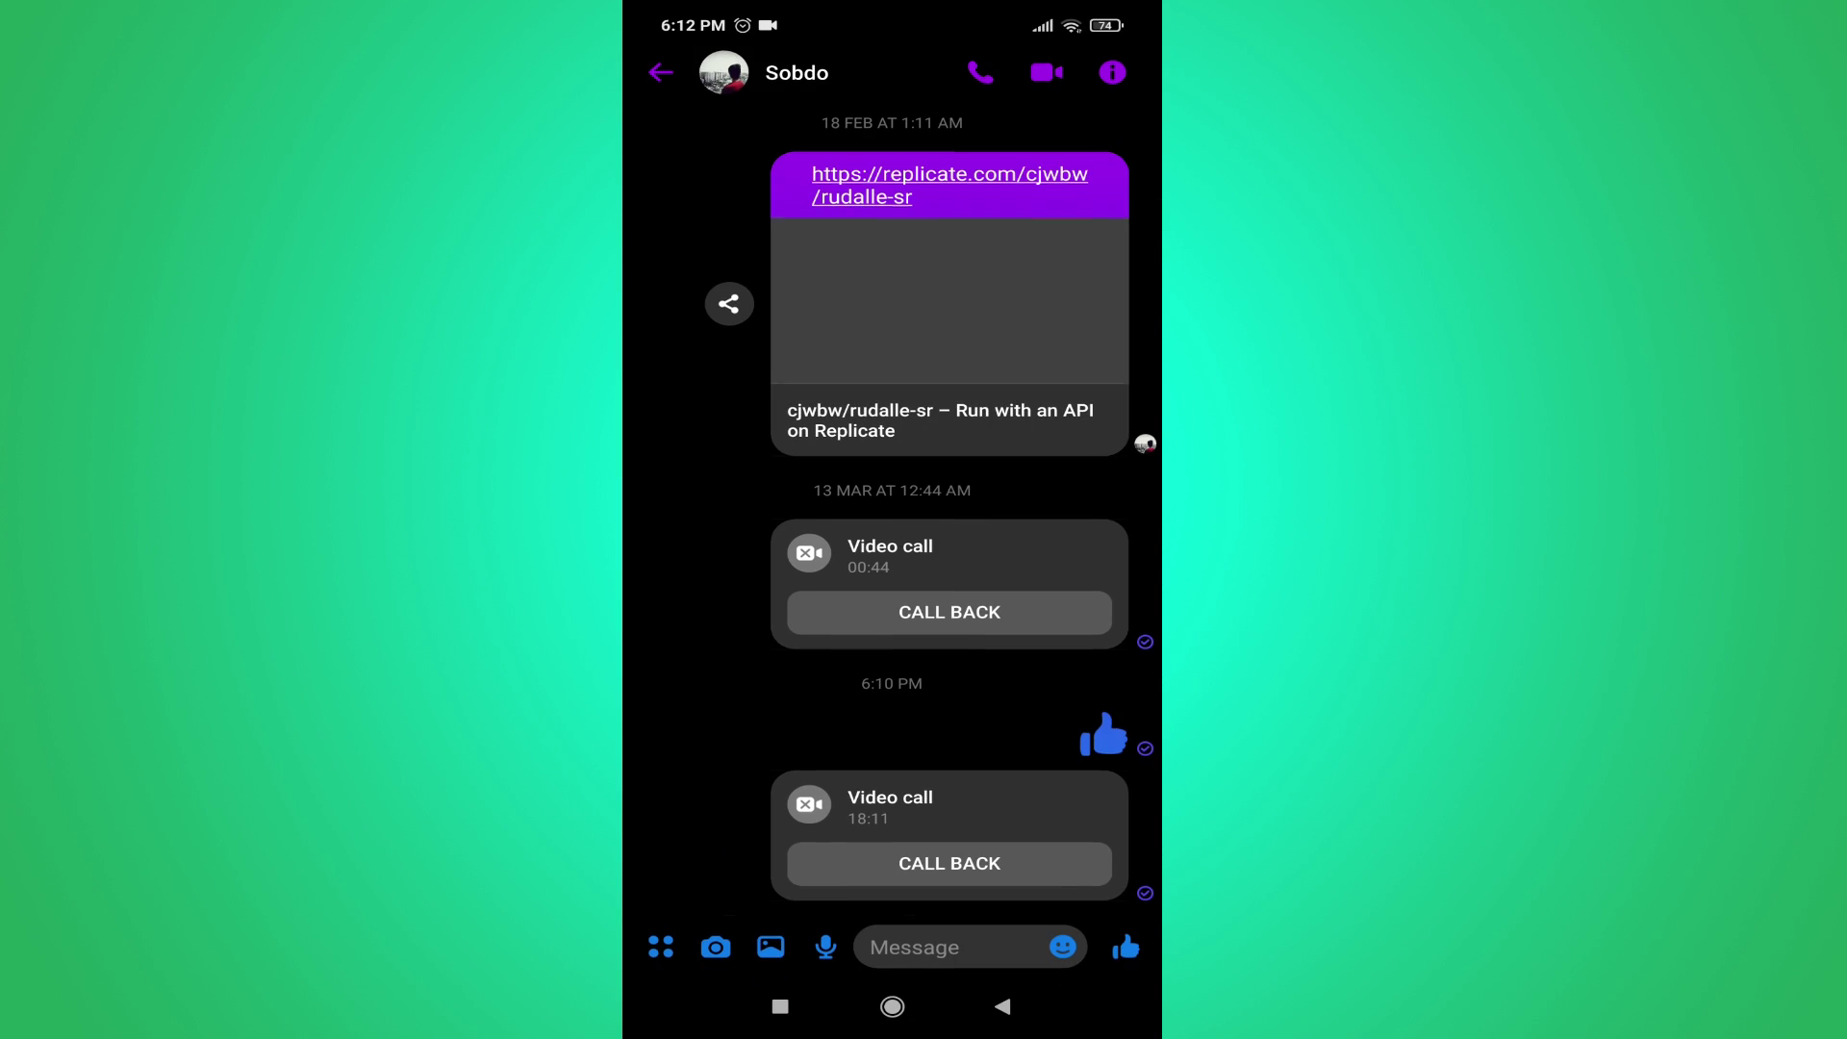
Start a video call with the contact and scroll through the background effects row
{"action": "left_click", "coordinate": [1046, 72]}
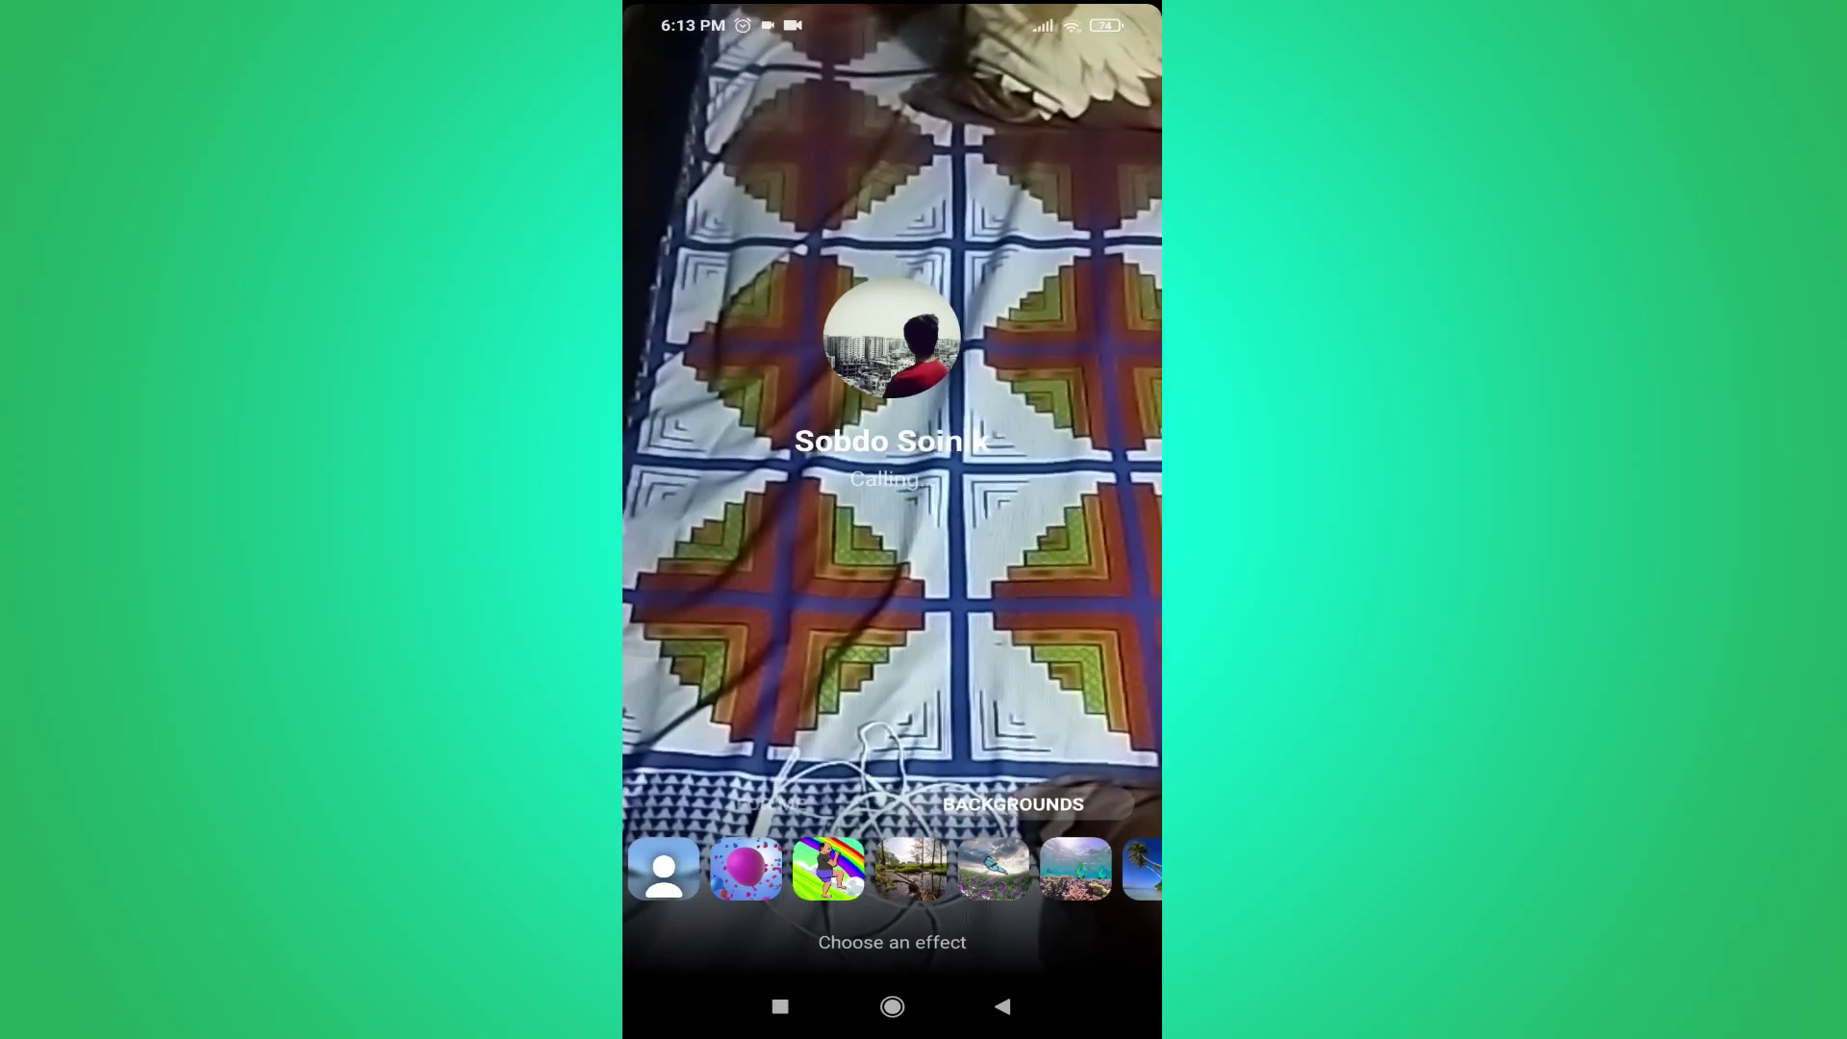
{"action": "left_click_drag", "start_coordinate": [1010, 870], "coordinate": [808, 870]}
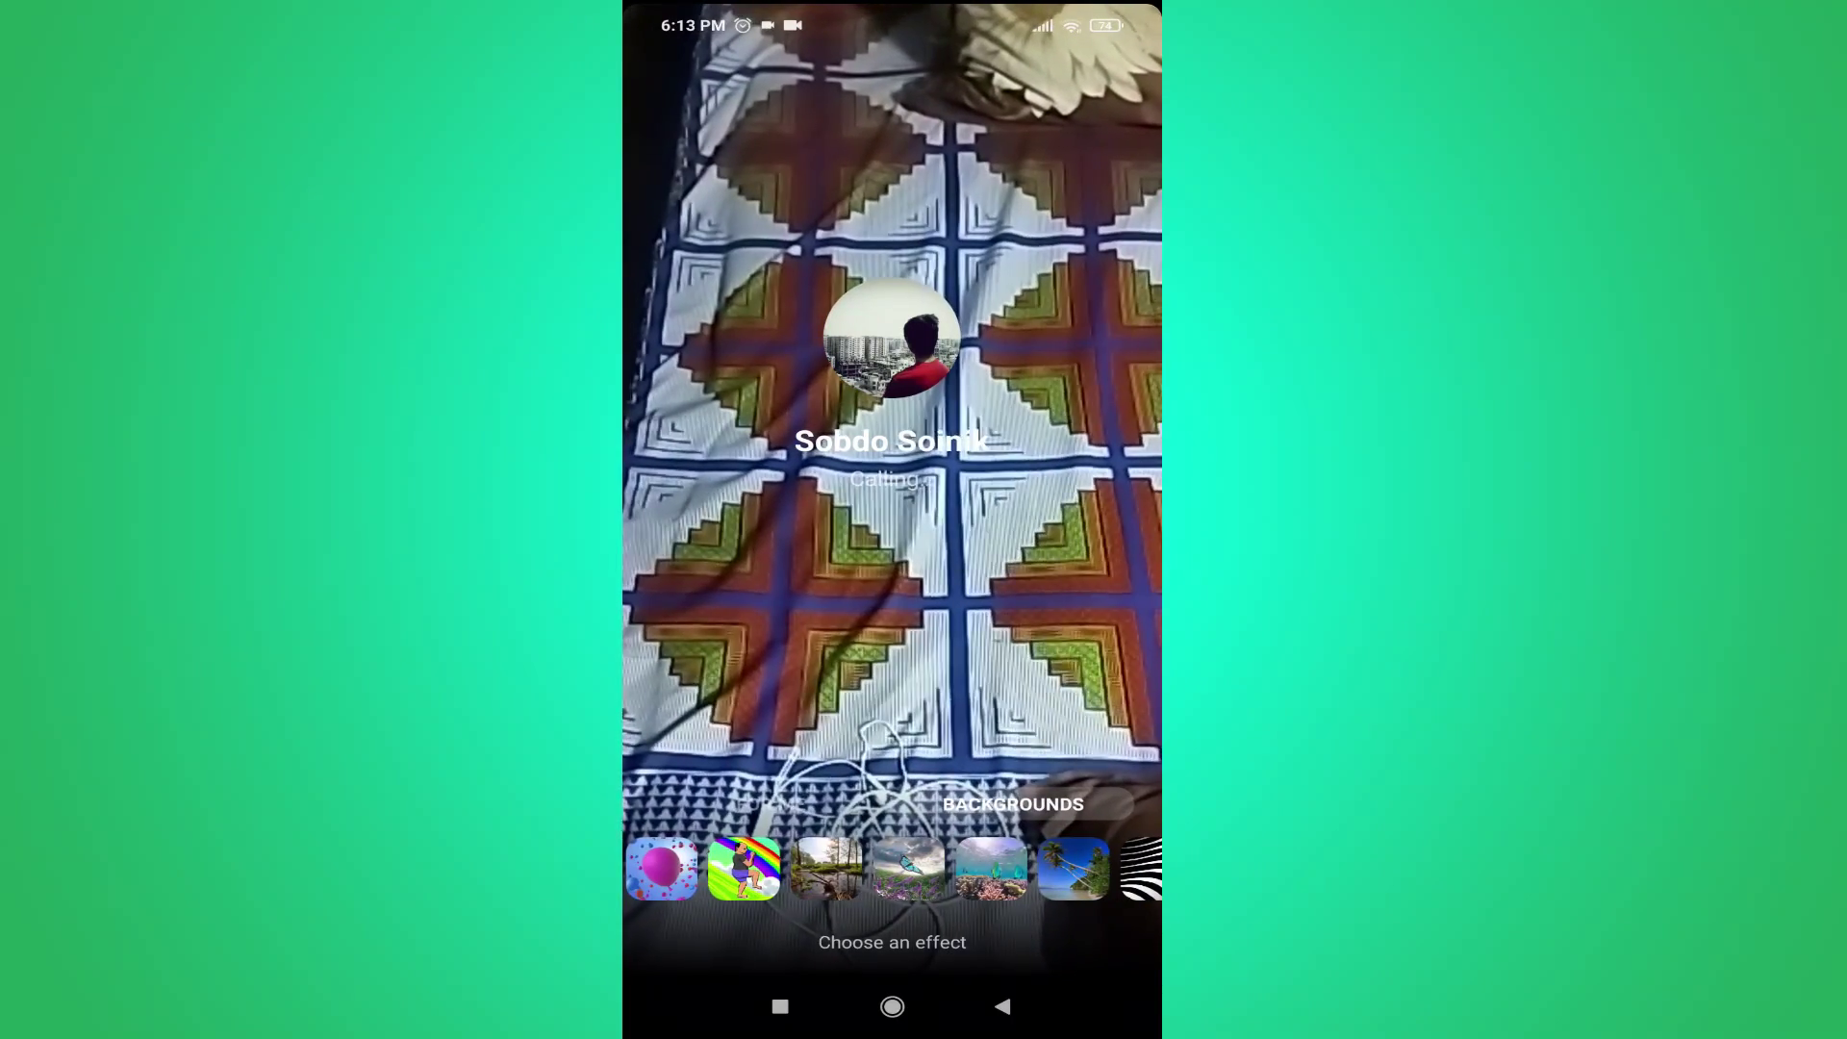
Try the Quiet Swamp virtual background, then switch to Coral Reef
{"action": "left_click", "coordinate": [819, 869]}
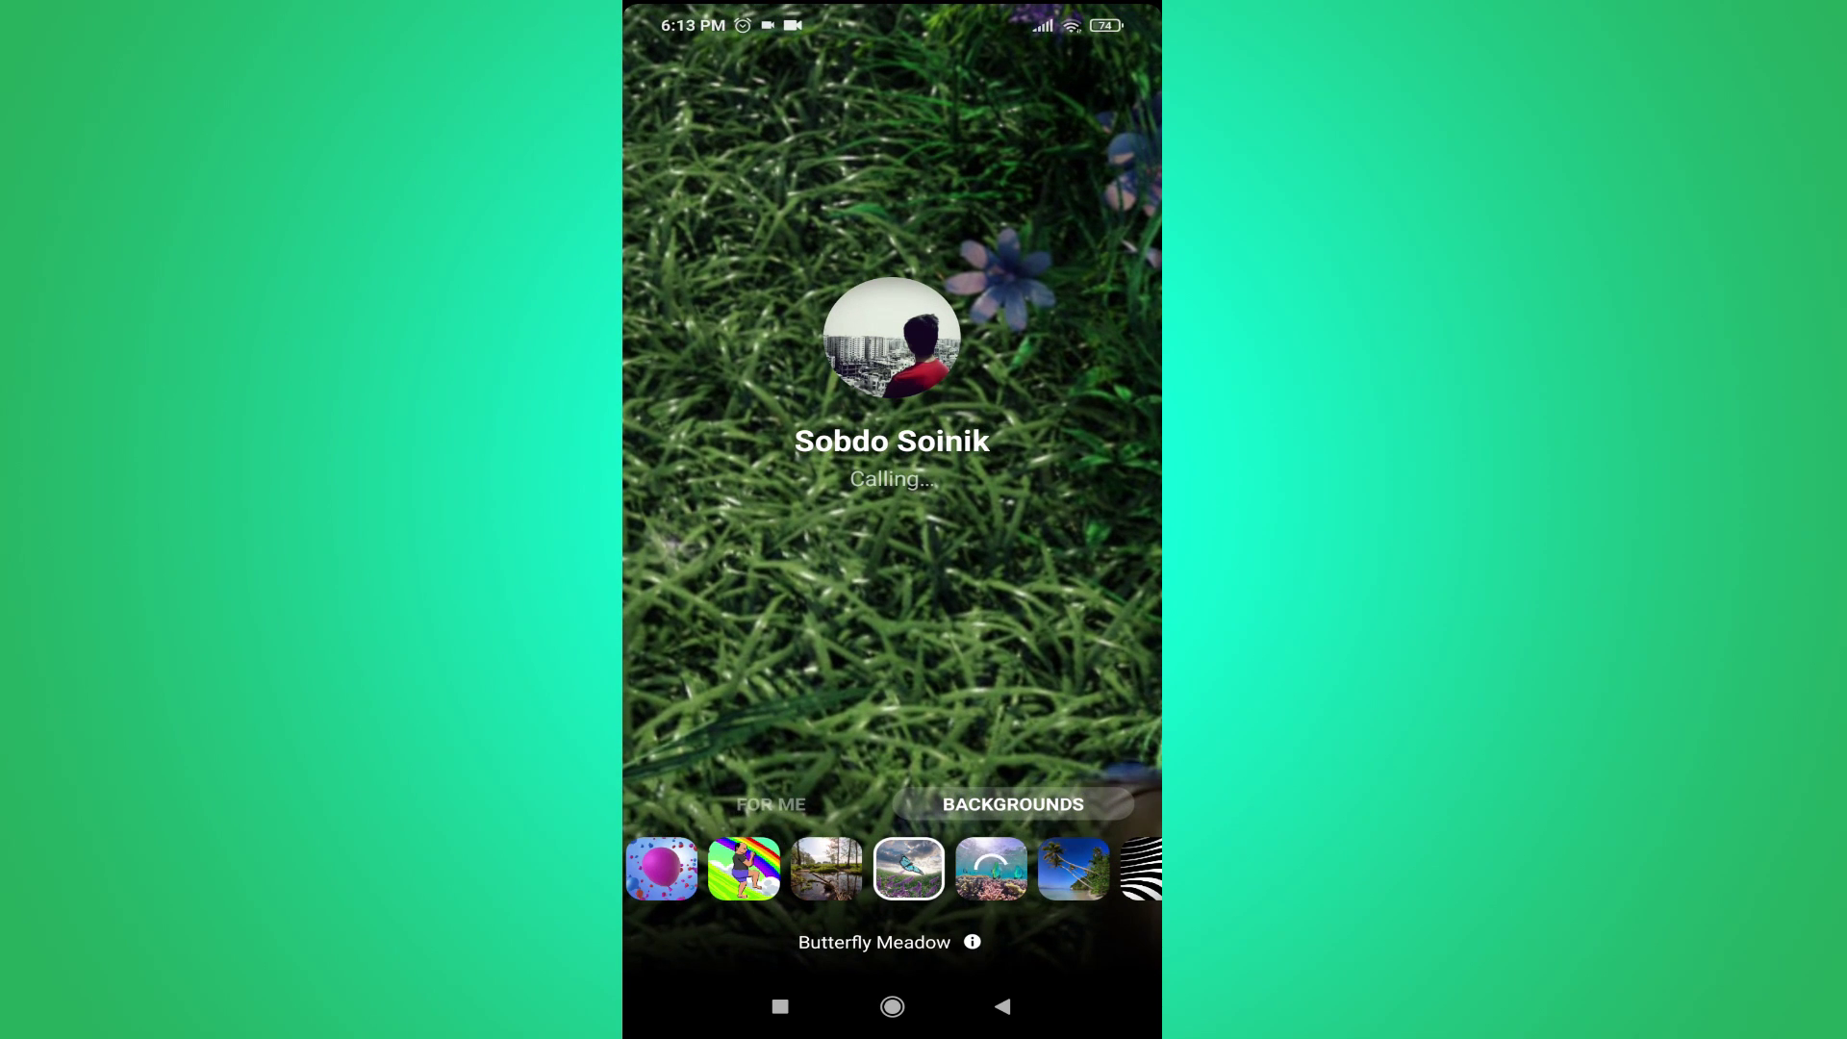
{"action": "left_click", "coordinate": [990, 868]}
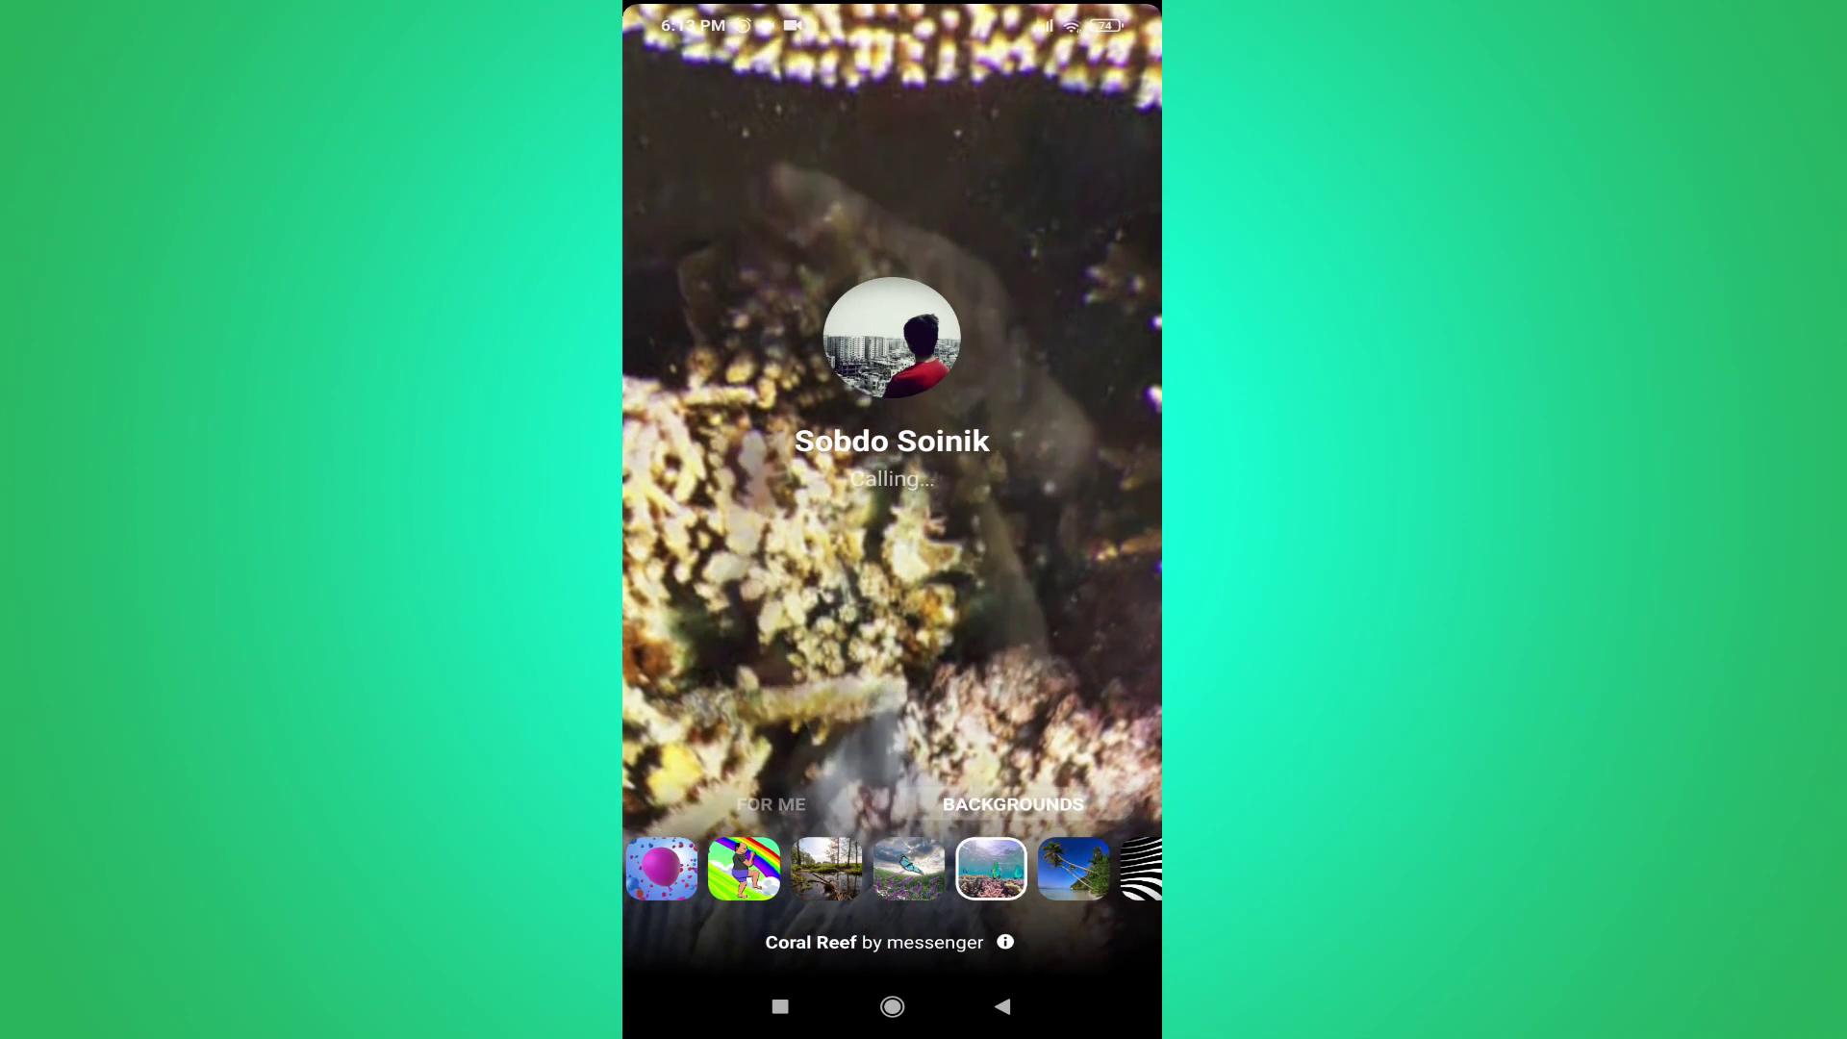